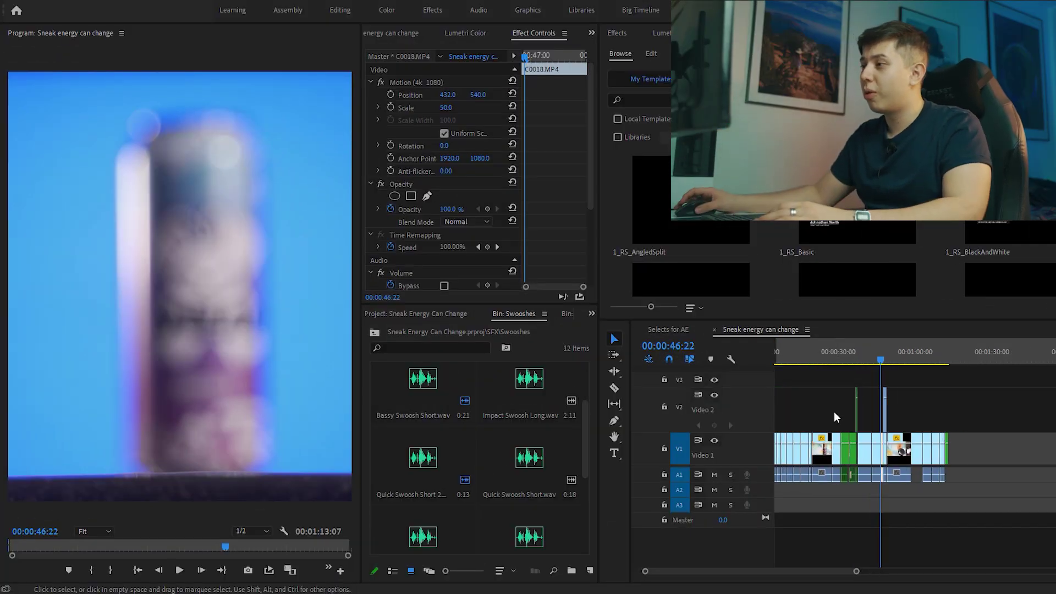
Fit the Sneak energy can change sequence more closely in the timeline and play back the edited clips
key("=")
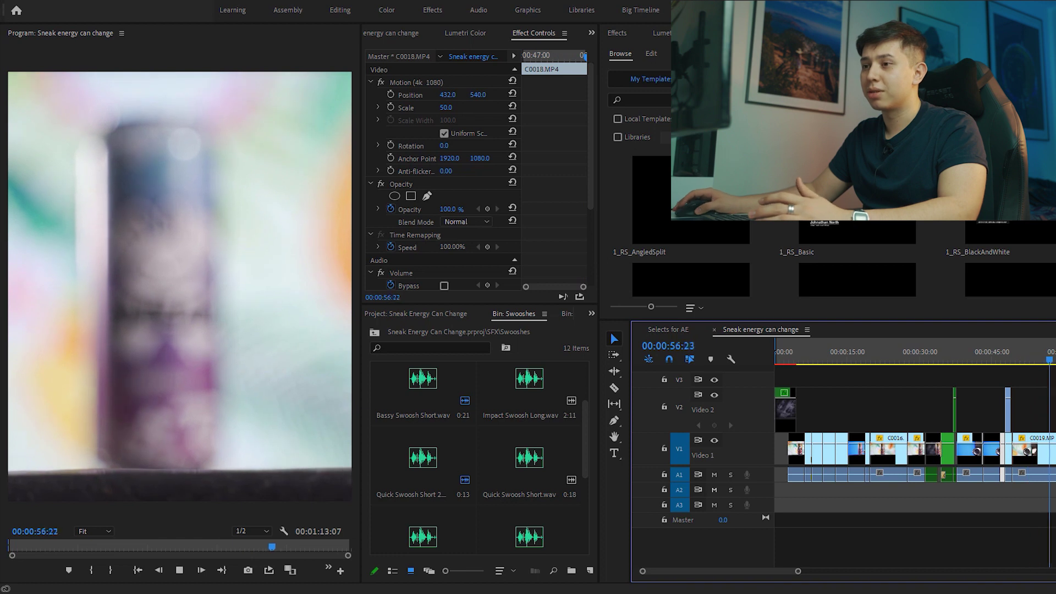
key("space")
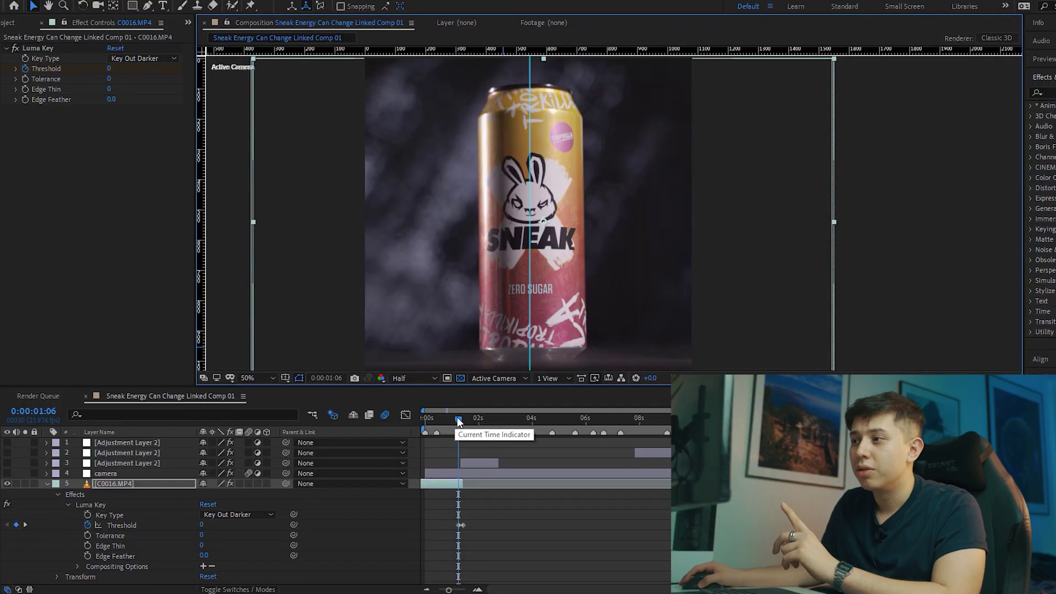
In After Effects, scrub the Luma Key transition near 0:00:01:09 and compare it with the layer 6 C0016.MP4 clip hidden and shown
left_click_drag(459, 420, 467, 421)
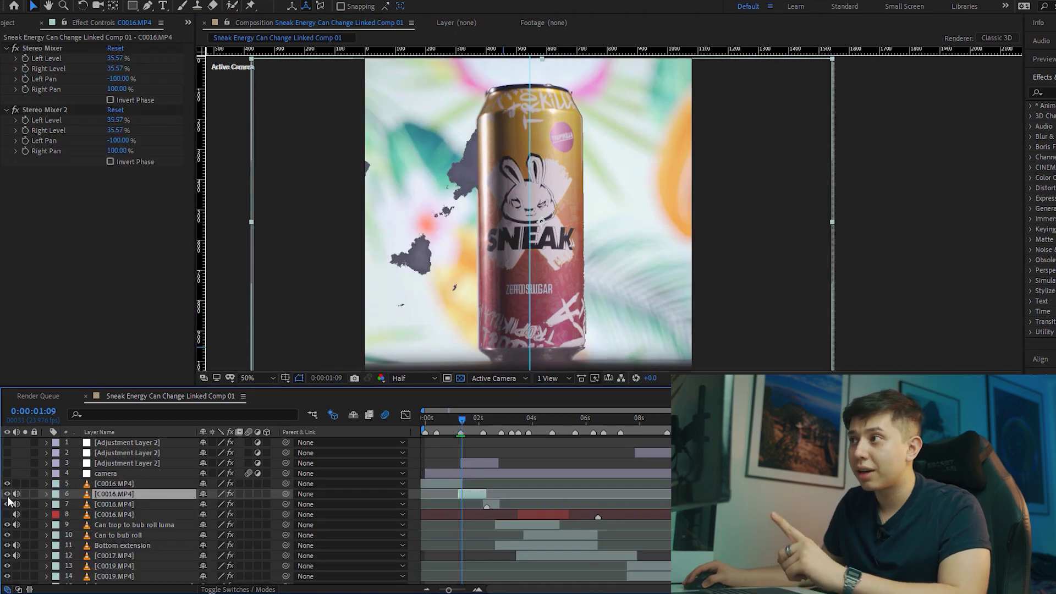
left_click(8, 494)
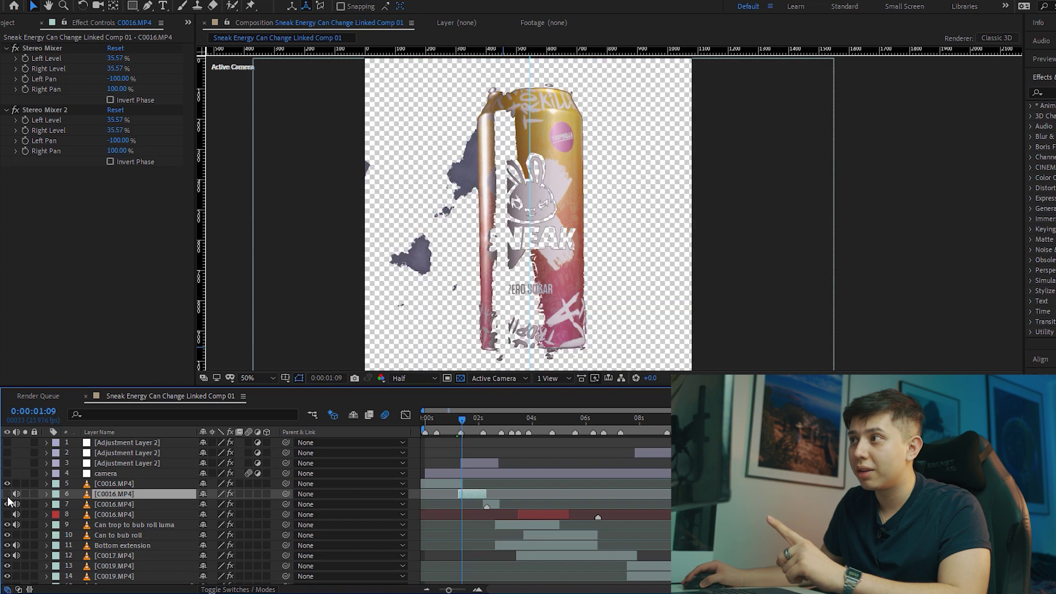
left_click(461, 421)
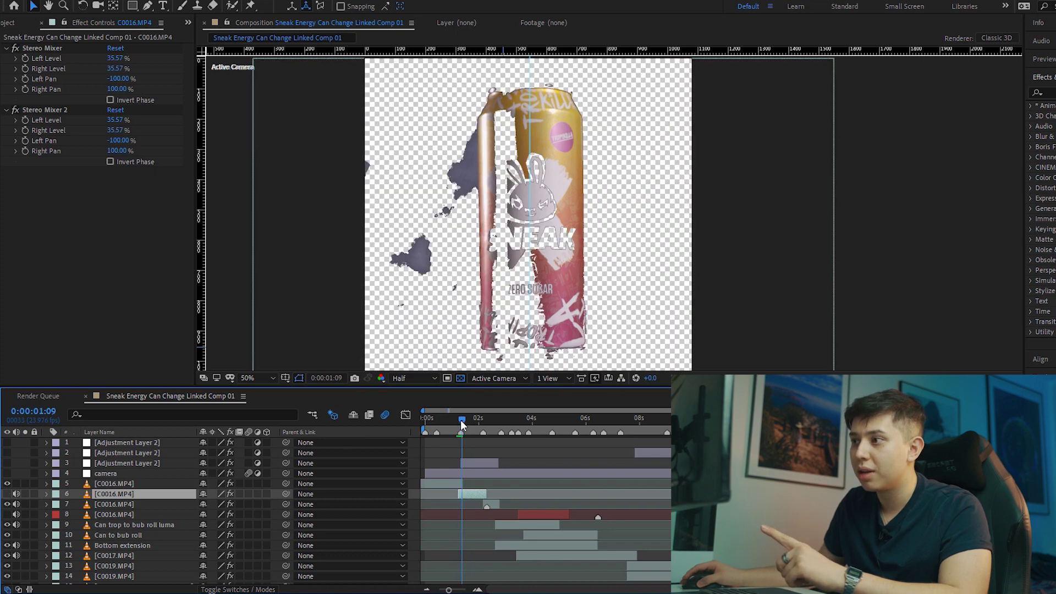
left_click(7, 494)
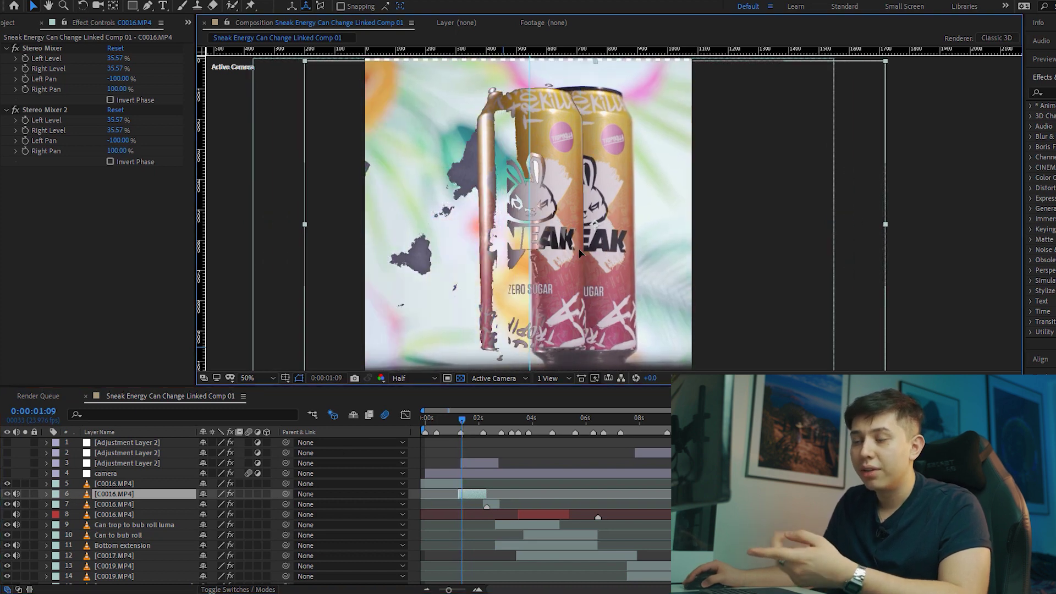
Reveal the selected clip's keyframes and scrub through the can transitions near 1 second and 7 seconds
left_click(457, 422)
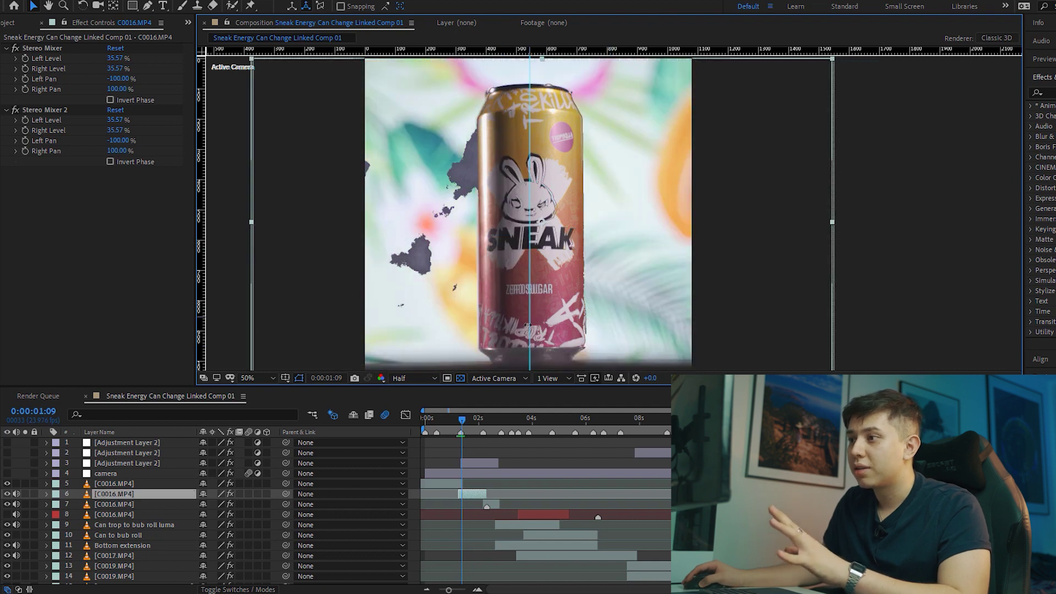
key("u")
left_click_drag(458, 422, 466, 423)
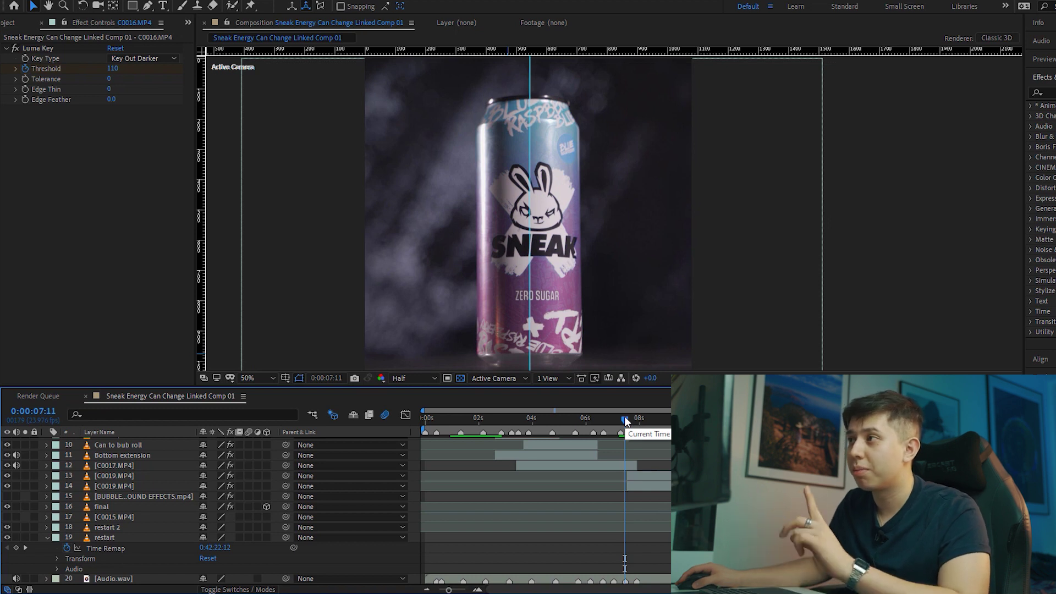
left_click_drag(625, 416, 630, 414)
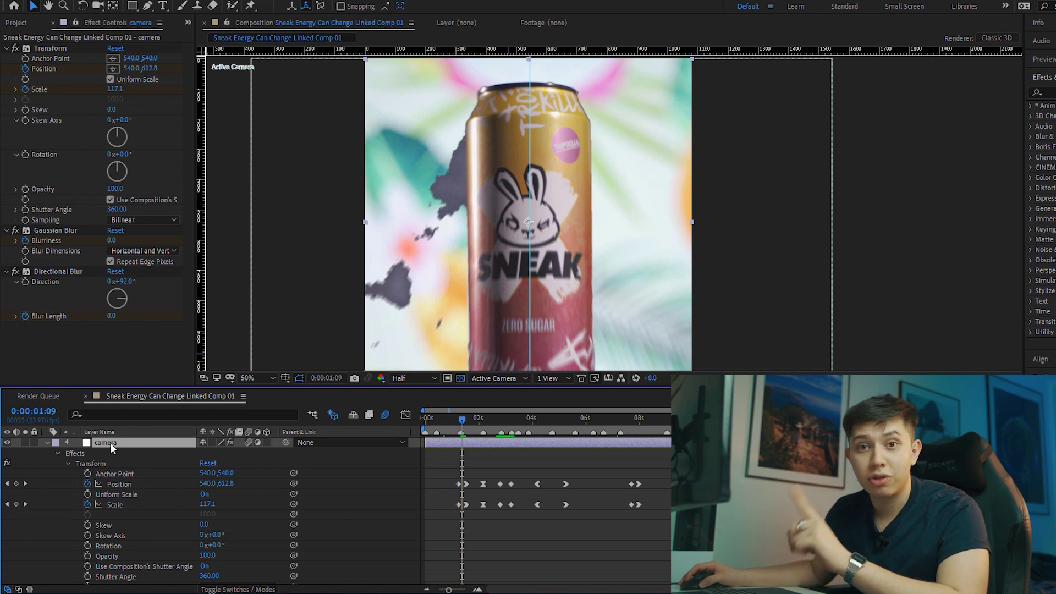
Turn off Use Composition's Shutter Angle in the camera layer's Transform effect and scrub through its position and scale move
scroll(152, 528, "down", 10)
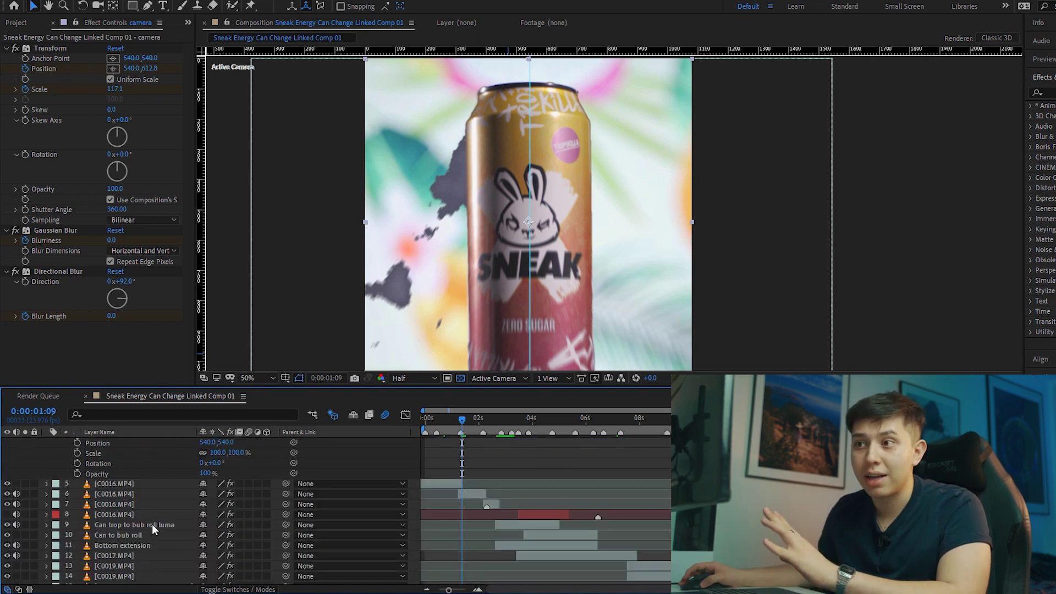
scroll(150, 524, "up", 6)
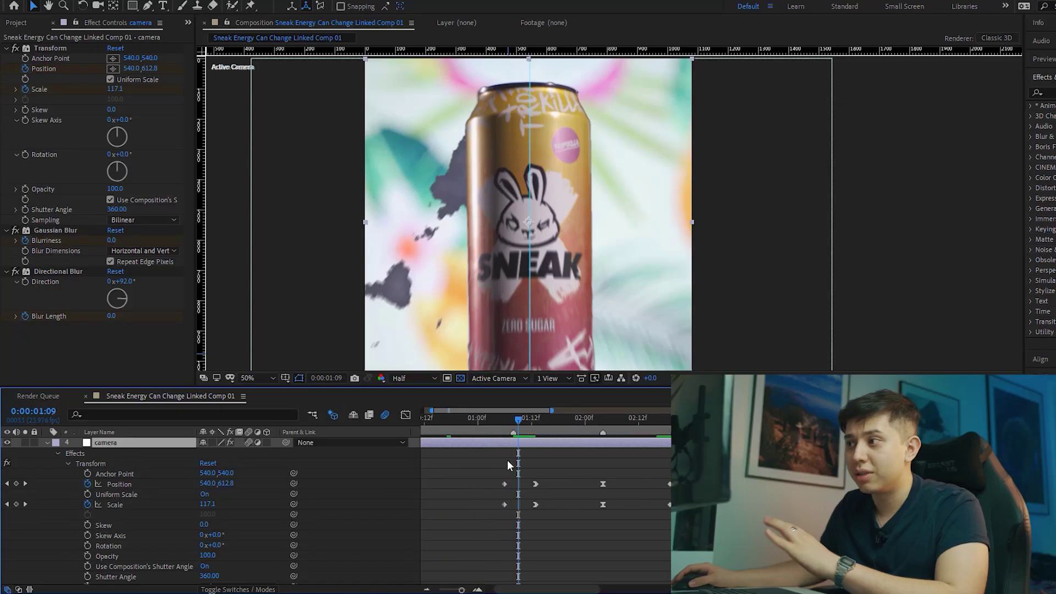
left_click_drag(501, 414, 536, 417)
scroll(231, 495, "down", 3)
left_click(204, 474)
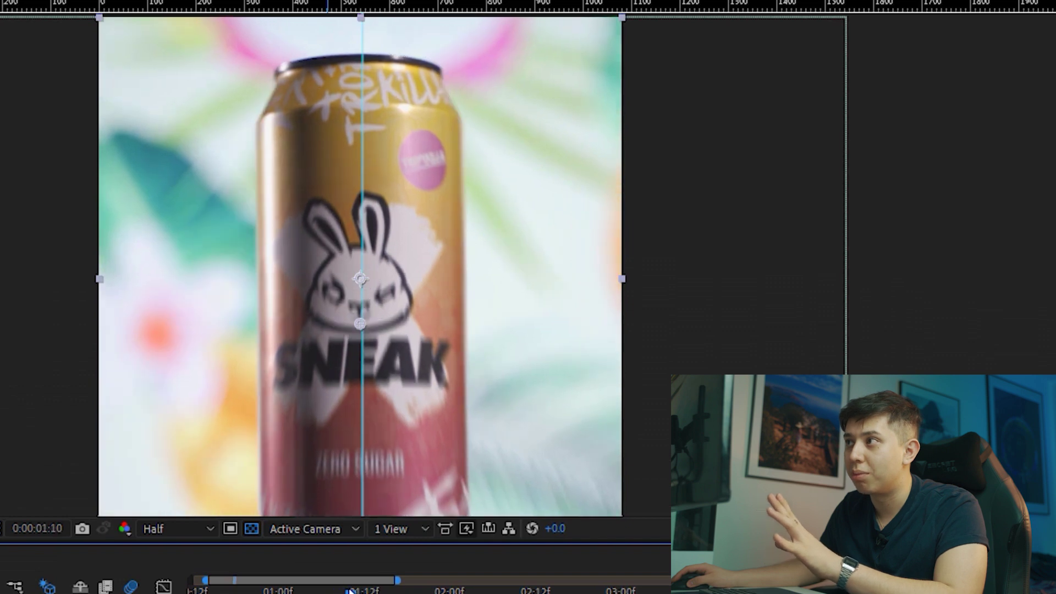
left_click_drag(350, 590, 370, 591)
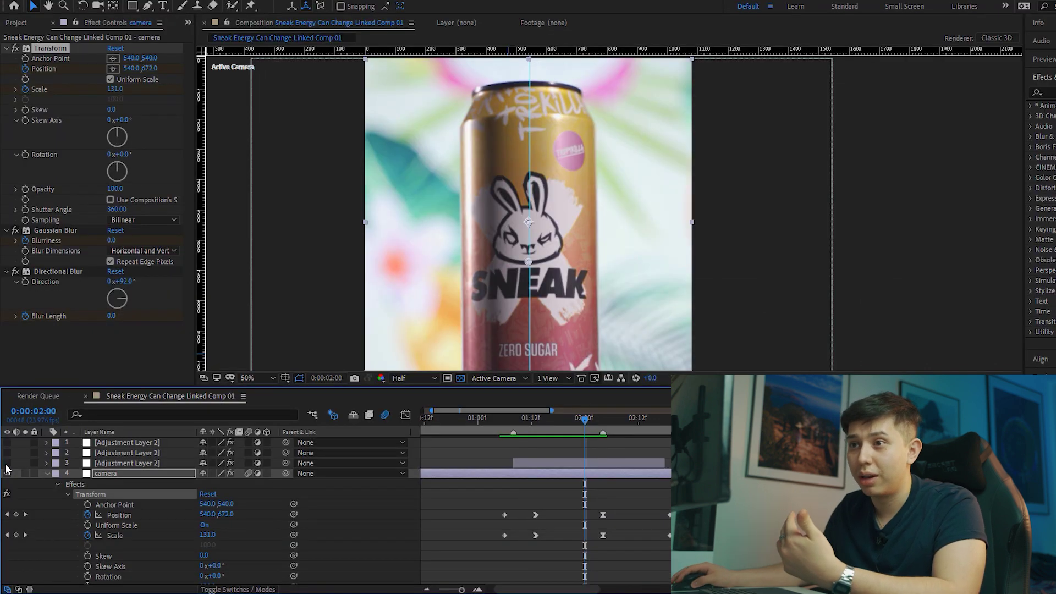
Show the adjustment layer directly above the camera layer and set its Transform effect's Position expression to wiggle(10,10)
left_click(6, 465)
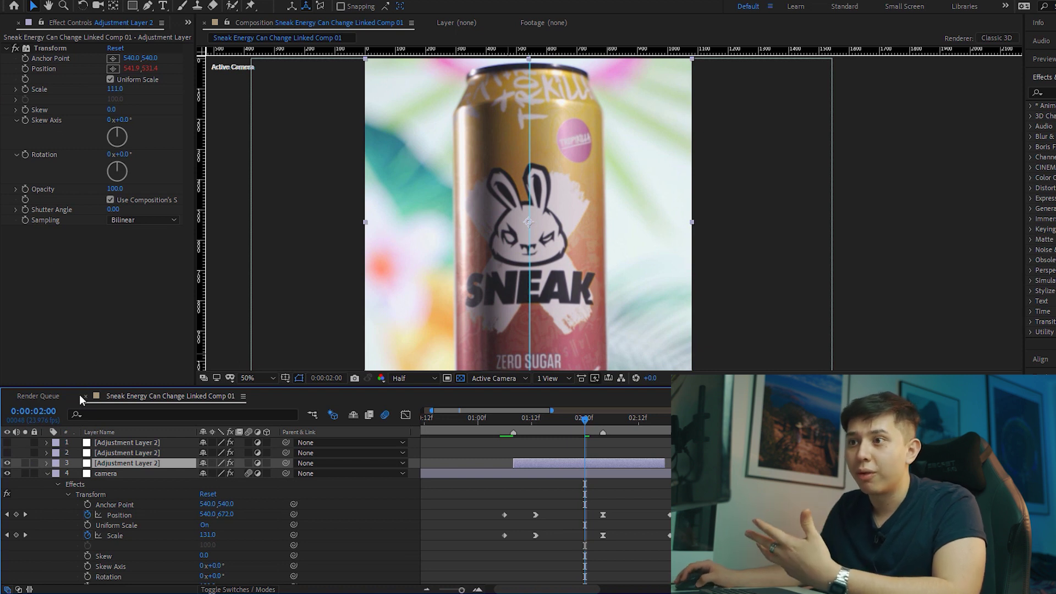
key("e")
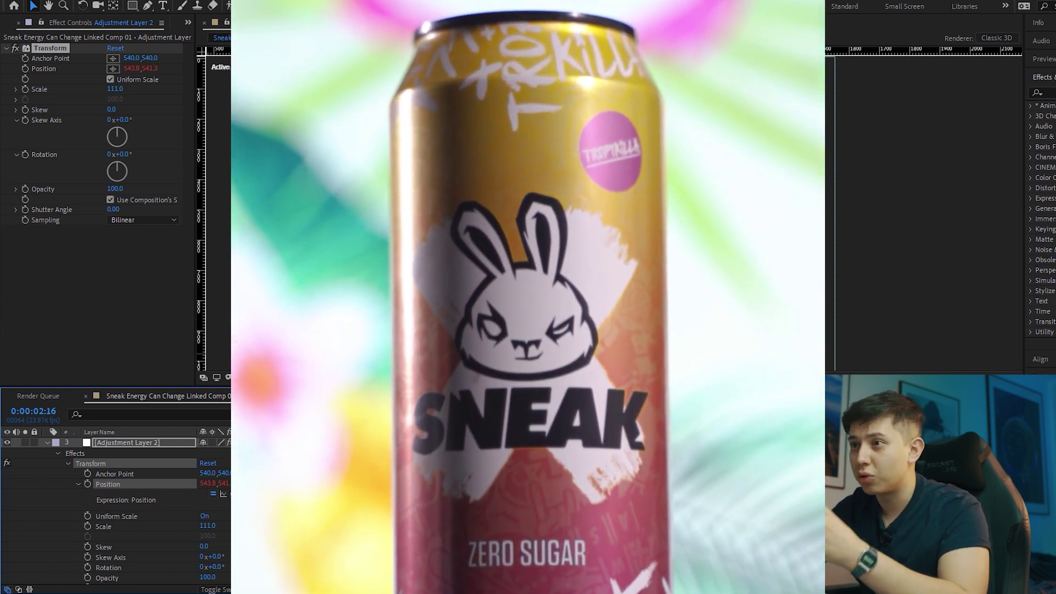
type("10,10)")
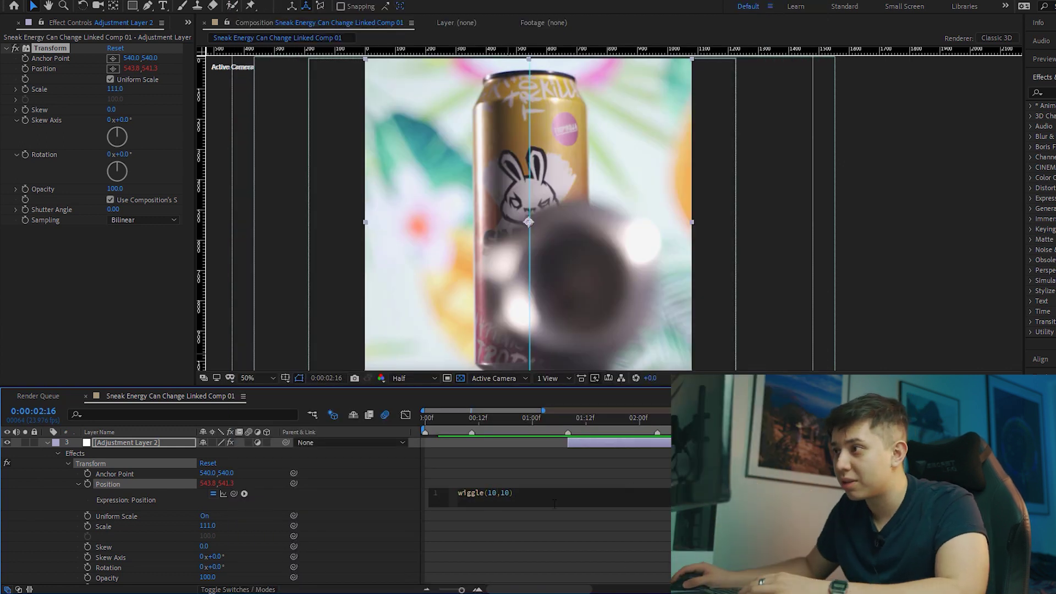
left_click(567, 419)
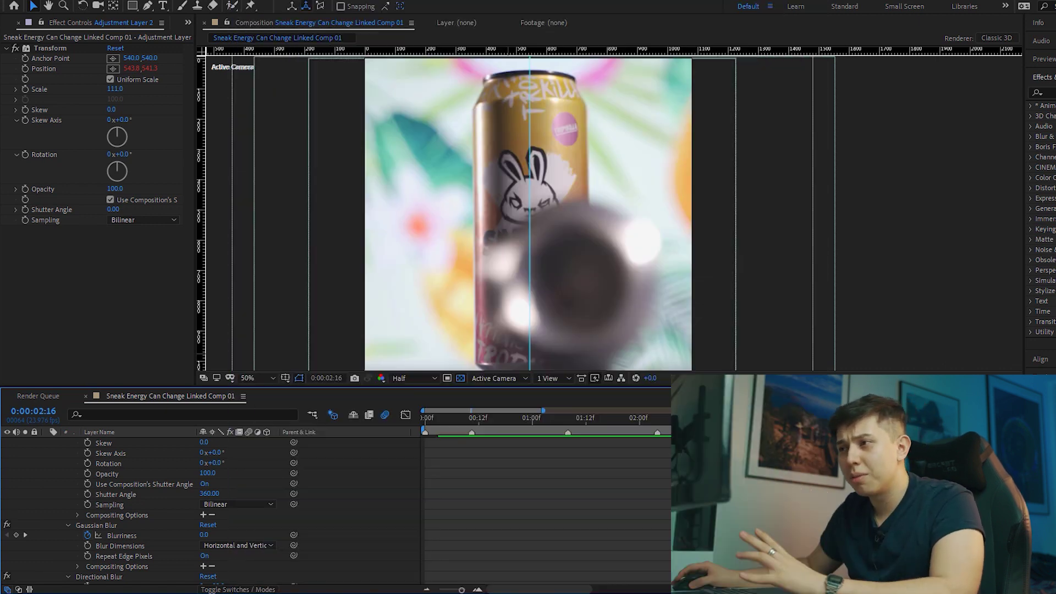
Collapse the camera layer and compare the frame at 0:00:03:22 with the Can trop to bub roll luma layer hidden and shown
scroll(108, 504, "up", 5)
left_click(47, 474)
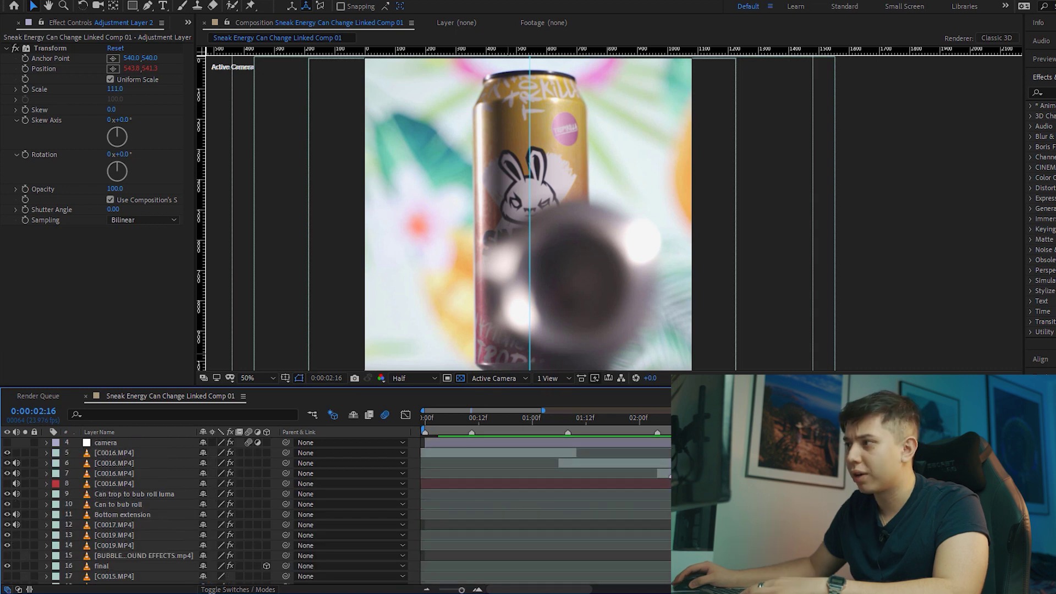
key("shift+Page_Down")
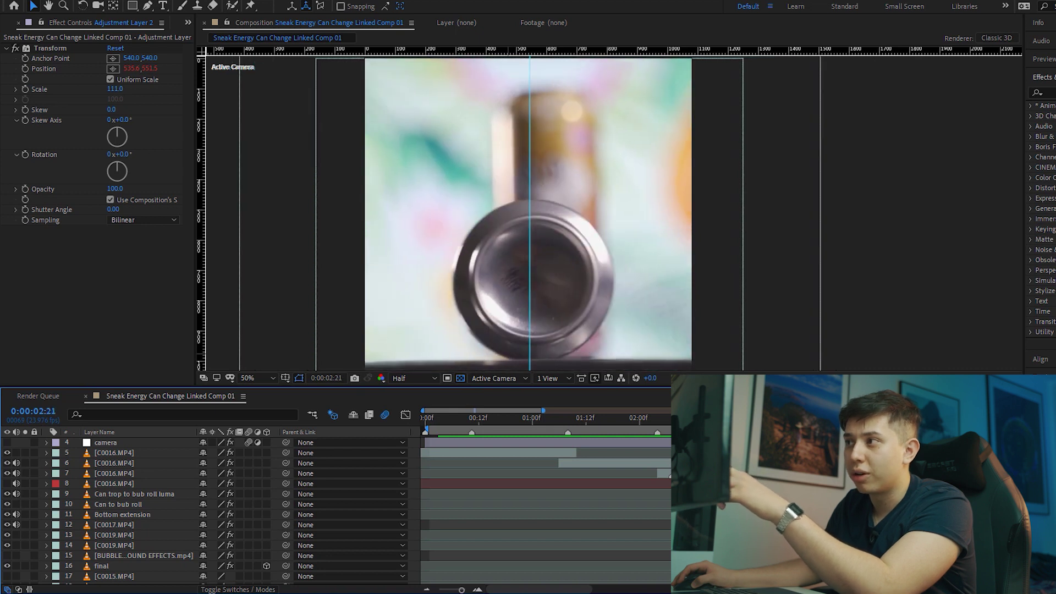
scroll(220, 512, "down", 1)
left_click(135, 463)
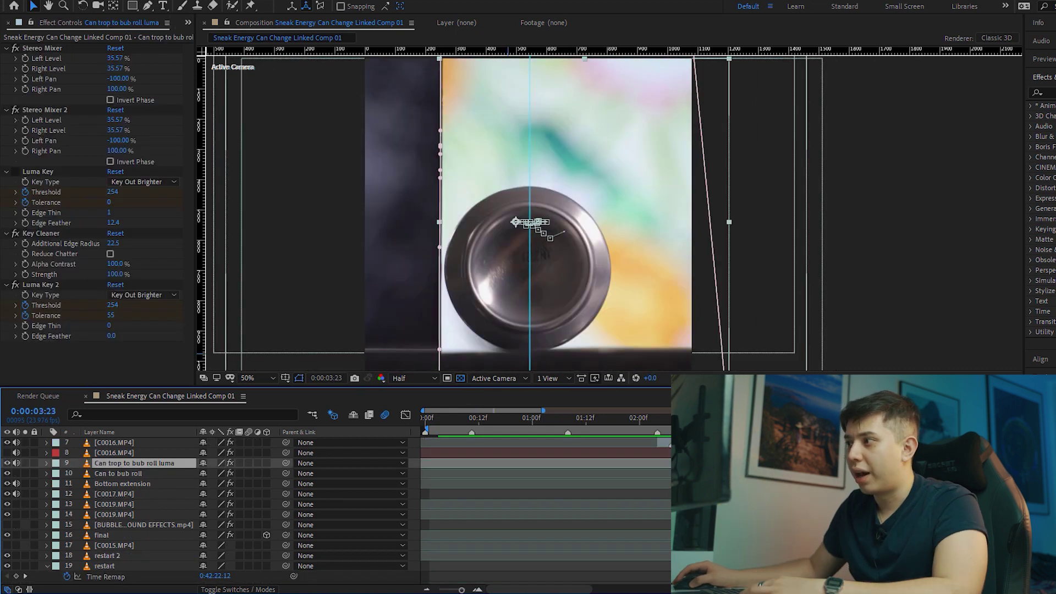
key("Page_Down")
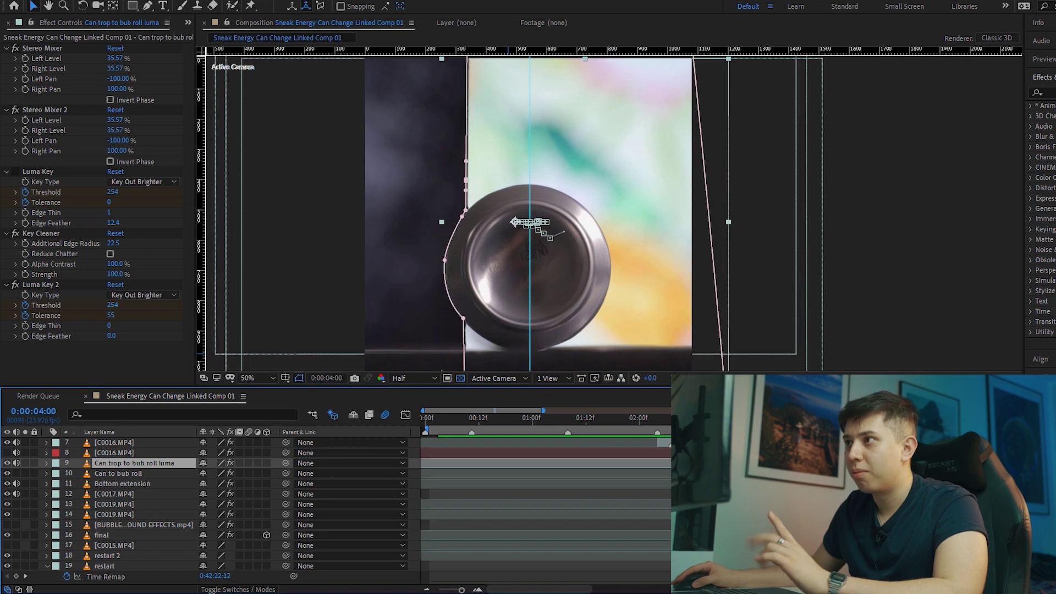
key("Page_Up")
key("Page_Up")
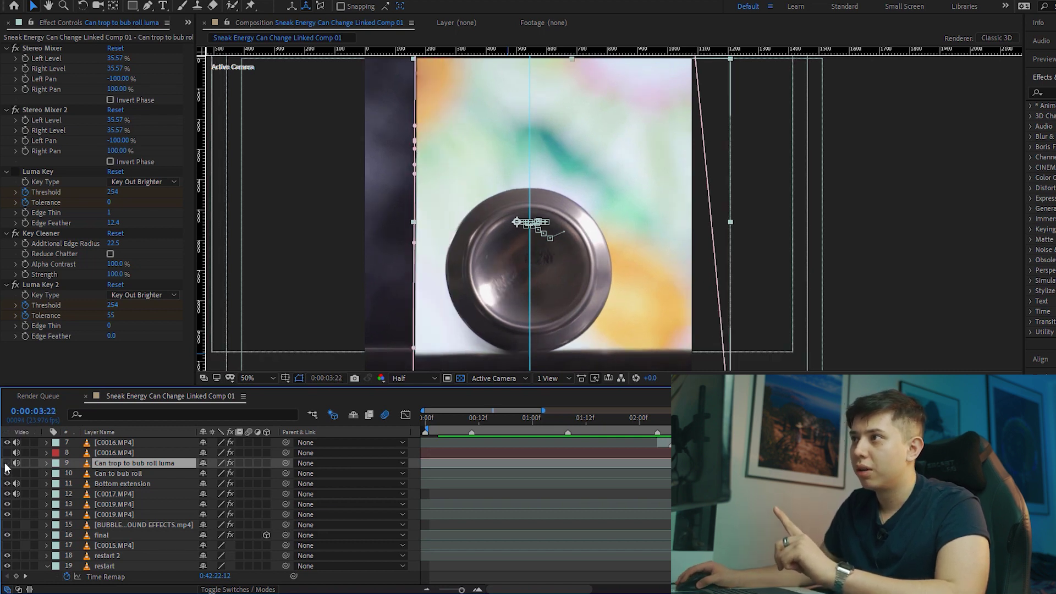
left_click(7, 465)
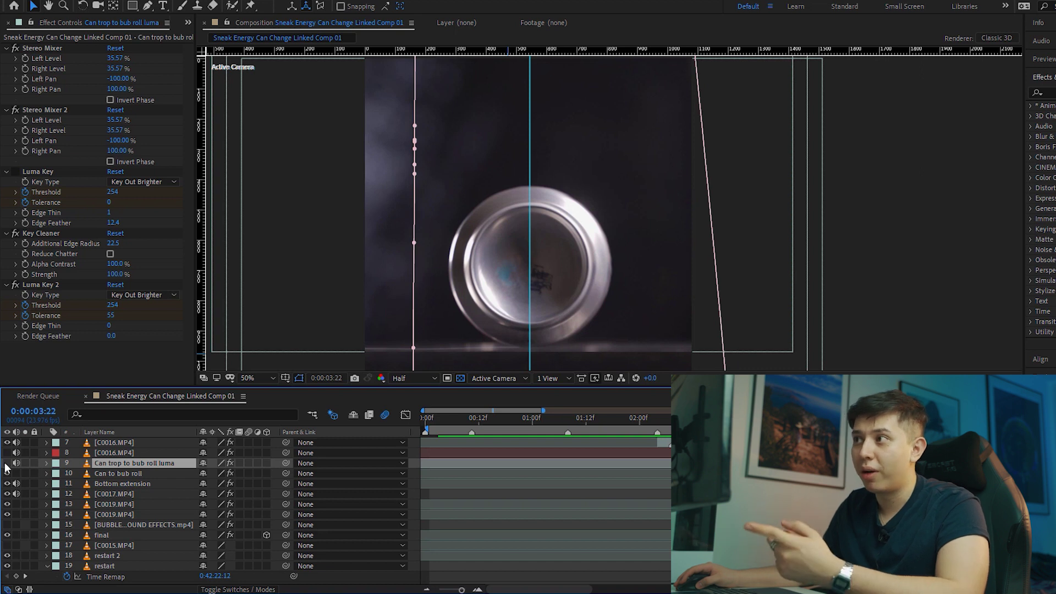
left_click(7, 465)
Examine frame by frame how the Can trop to bub roll luma layer's mask follows the rolling can after 0:00:03:22
key("Page_Down")
key("Page_Down")
key("Page_Down")
key("Page_Down")
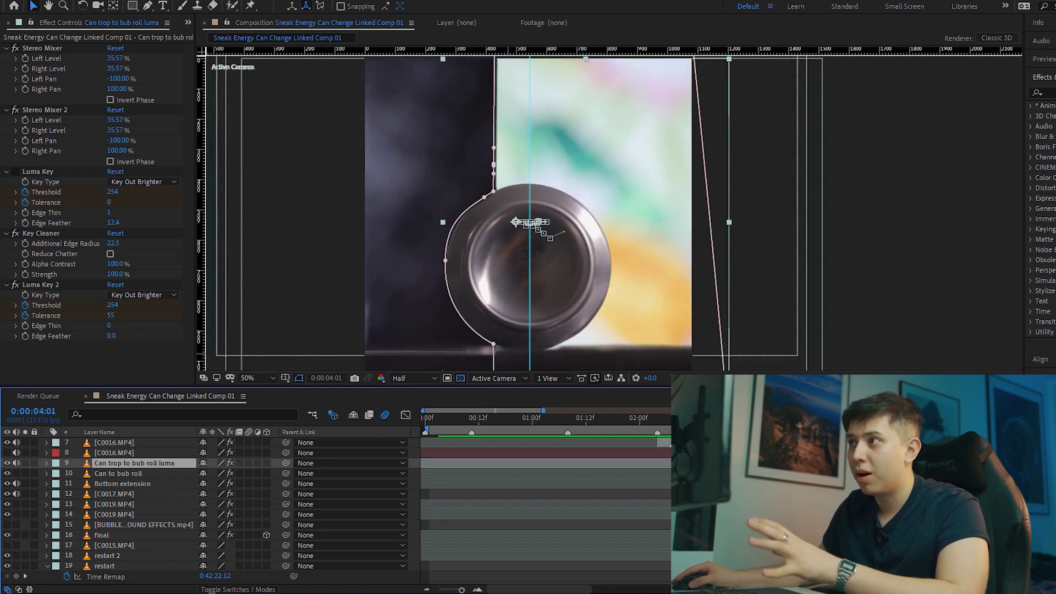
key("Page_Down")
key("Page_Down")
key("Page_Down")
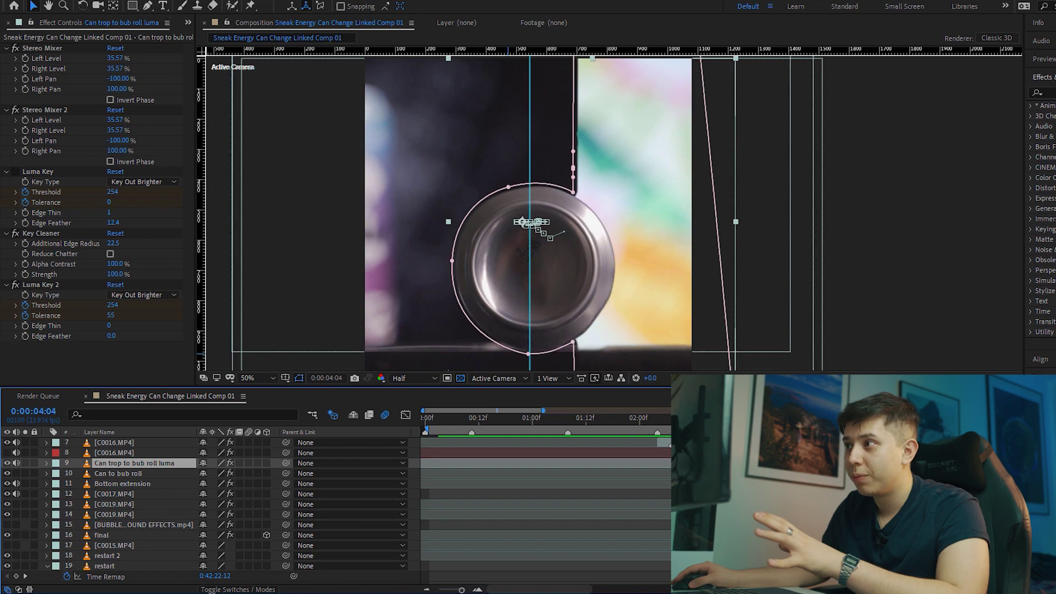
key("Page_Down")
key("Page_Down")
key("Page_Down")
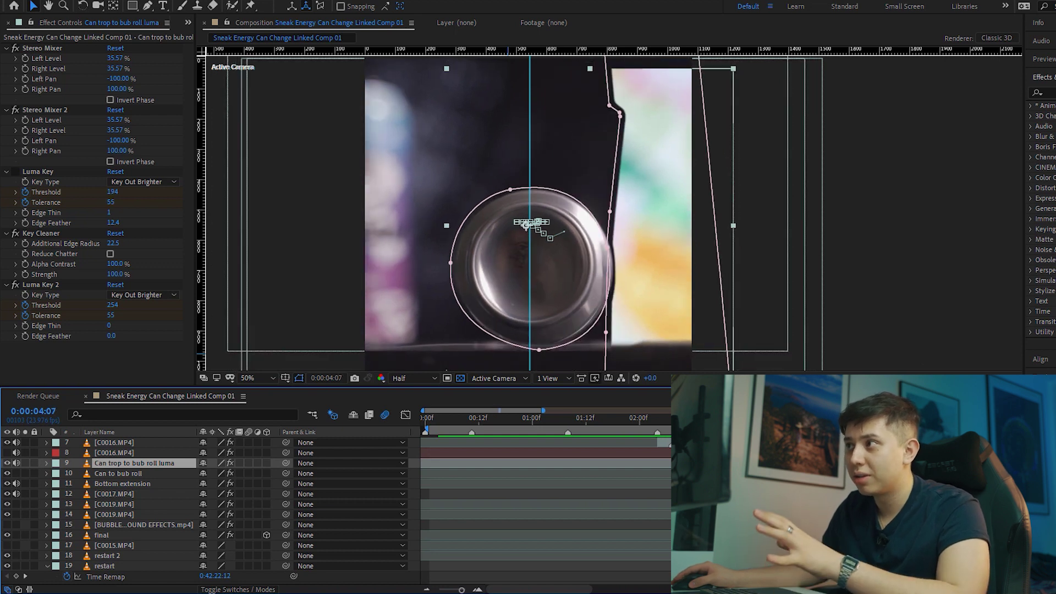
key("Page_Down")
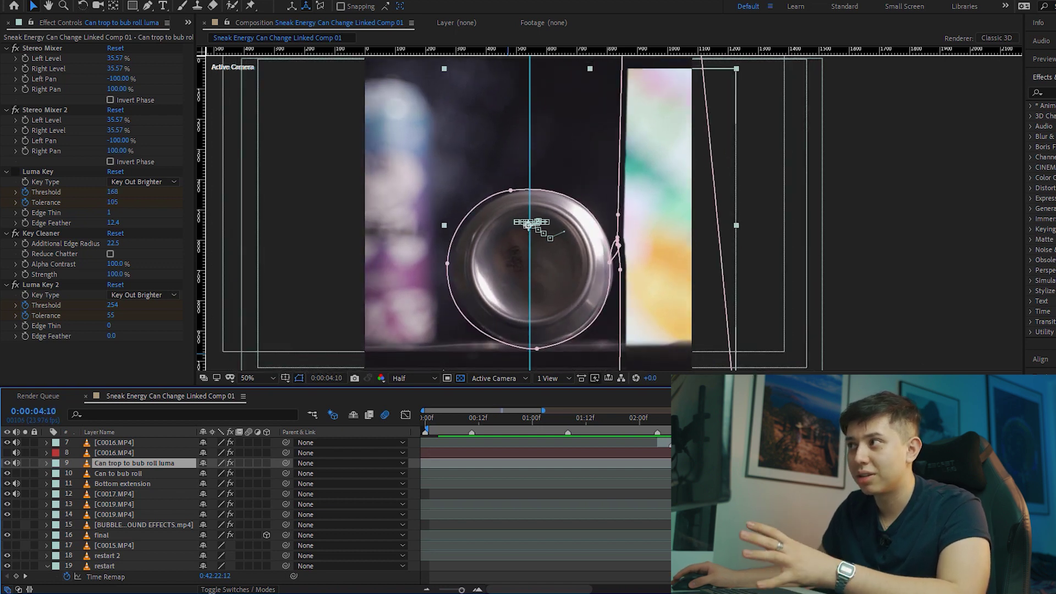
key("Page_Down")
key("Page_Down")
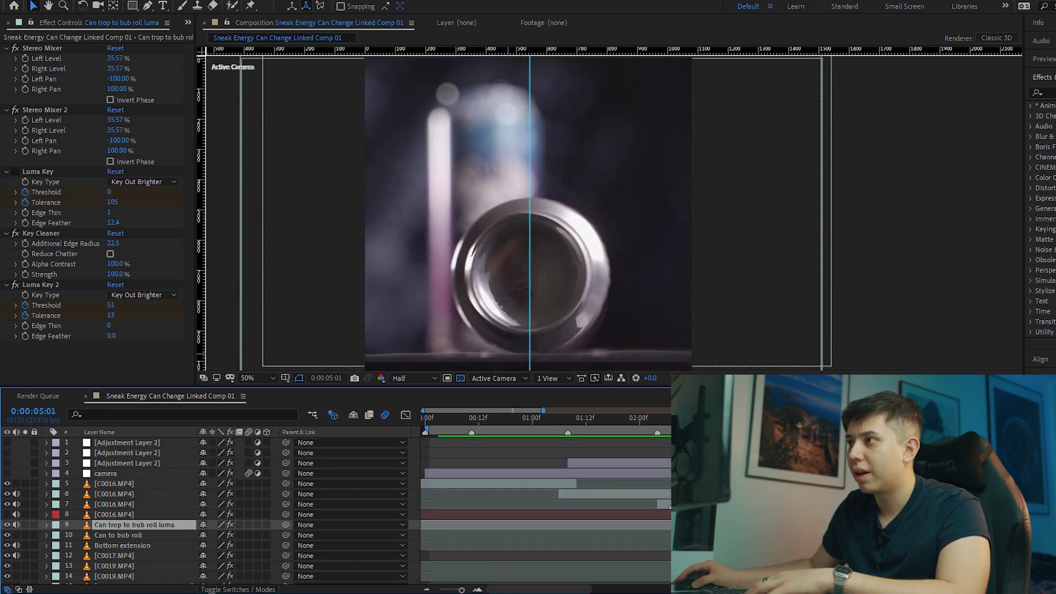
Expand the Can trop to bub roll luma layer and check the frames around 0:00:05:01
key("Page_Up")
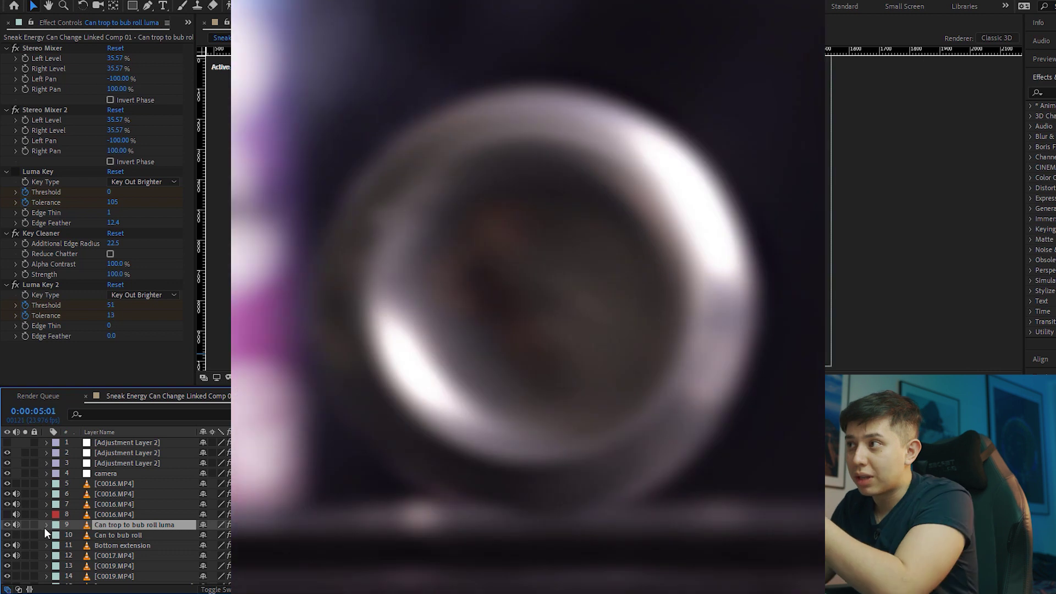
left_click(46, 525)
key("Page_Down")
scroll(121, 491, "up", 3)
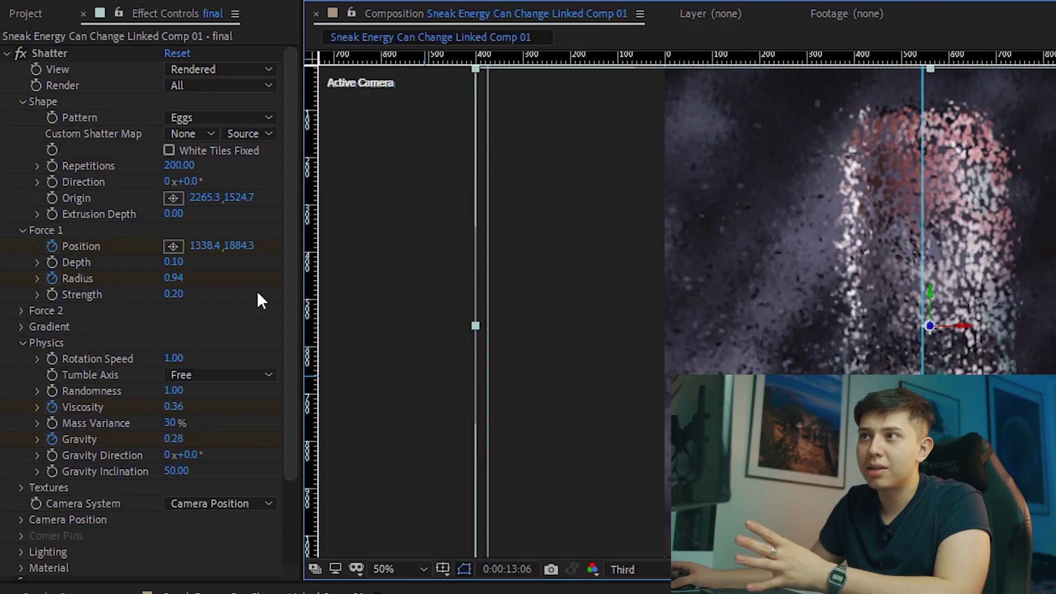
Review the Shatter effect on the final layer, including its pattern options, Force 2 settings and Physics values
scroll(258, 292, "down", 2)
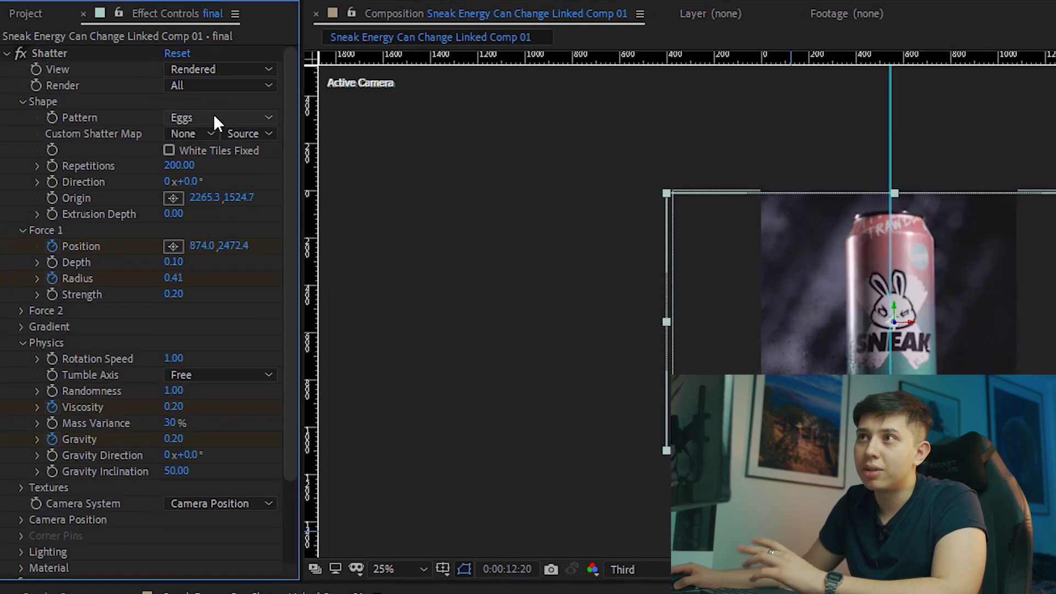
left_click(220, 118)
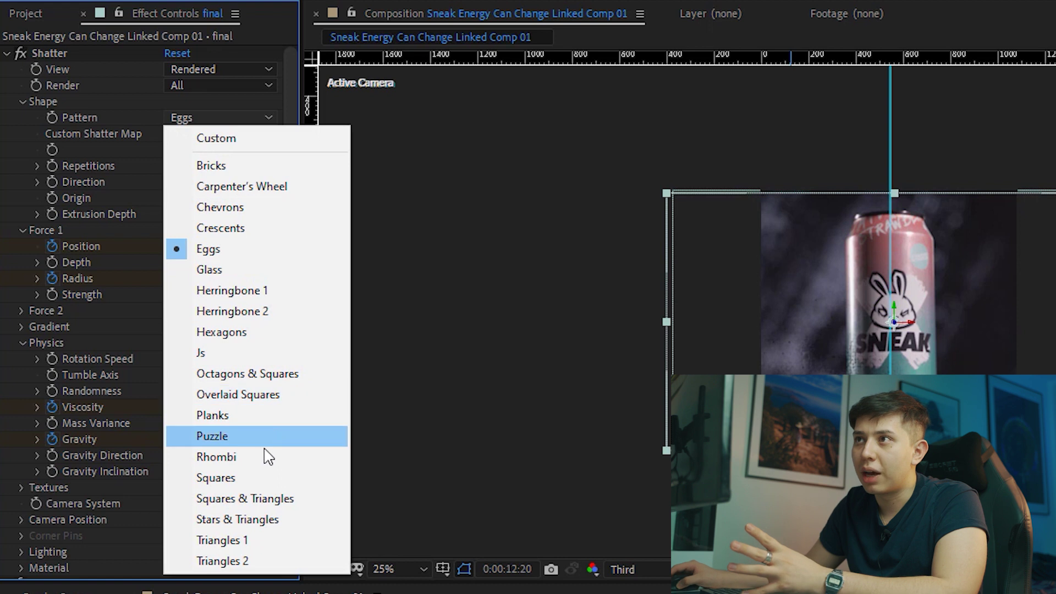
left_click(237, 117)
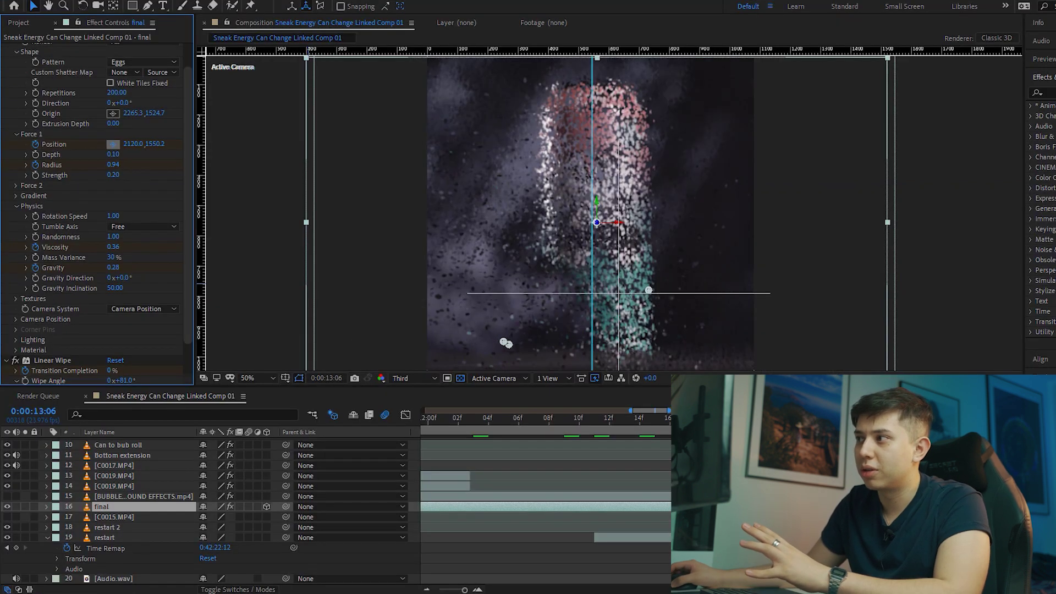
left_click(17, 185)
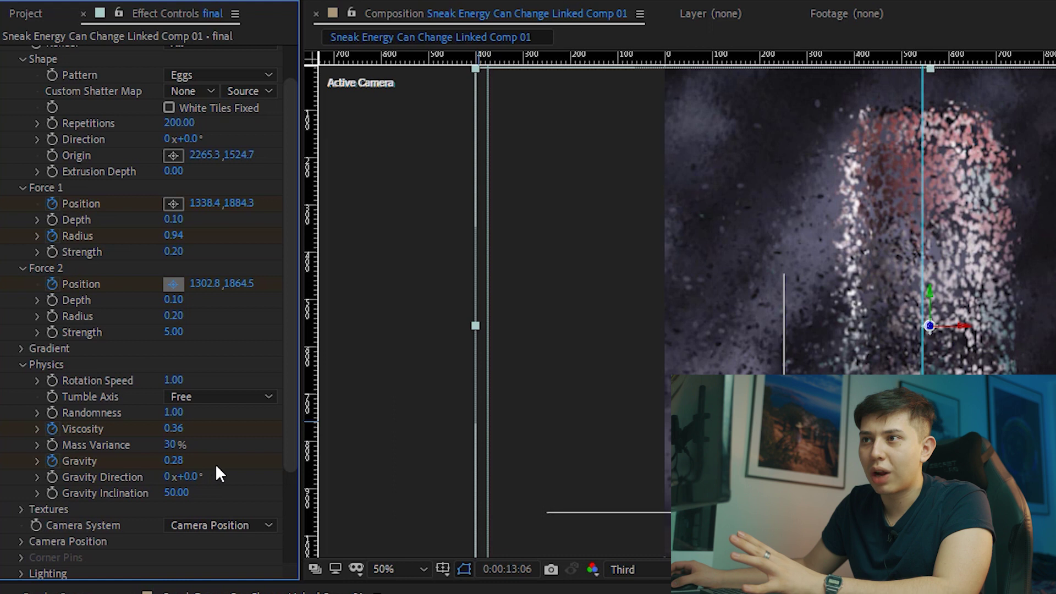
scroll(102, 491, "down", 3)
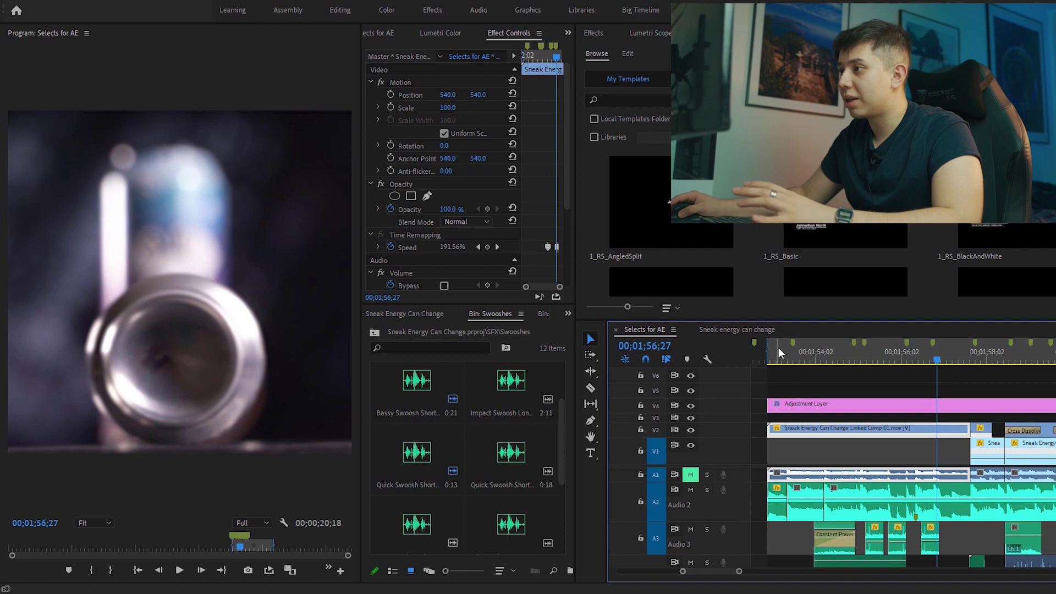
Step through the can-landing moment around 00;01;53;09 and place the playhead at 00;01;53;12 for a close look
left_click(779, 354)
key("=")
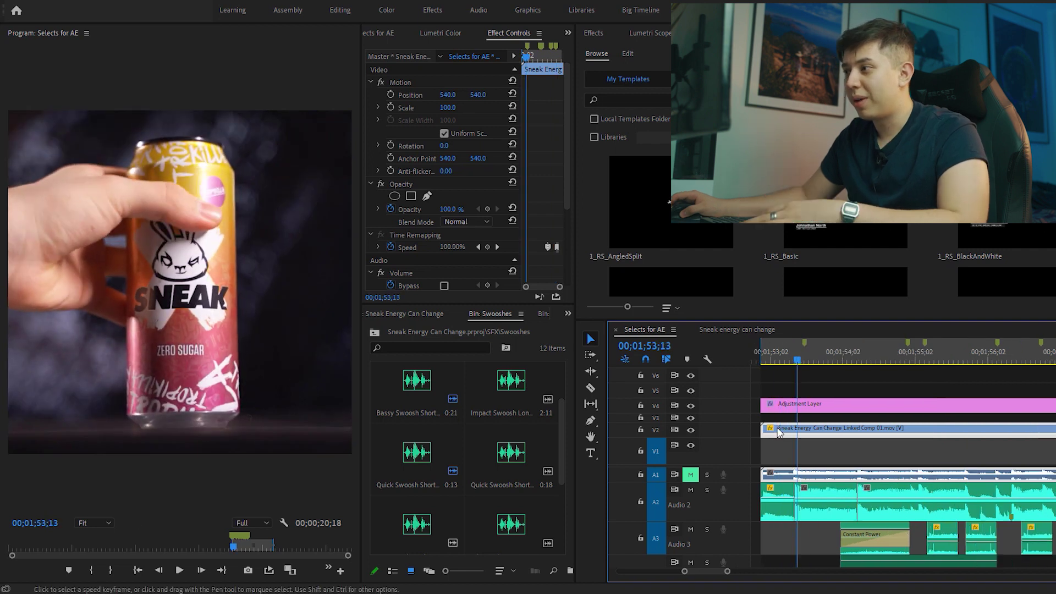
left_click_drag(842, 433, 835, 432)
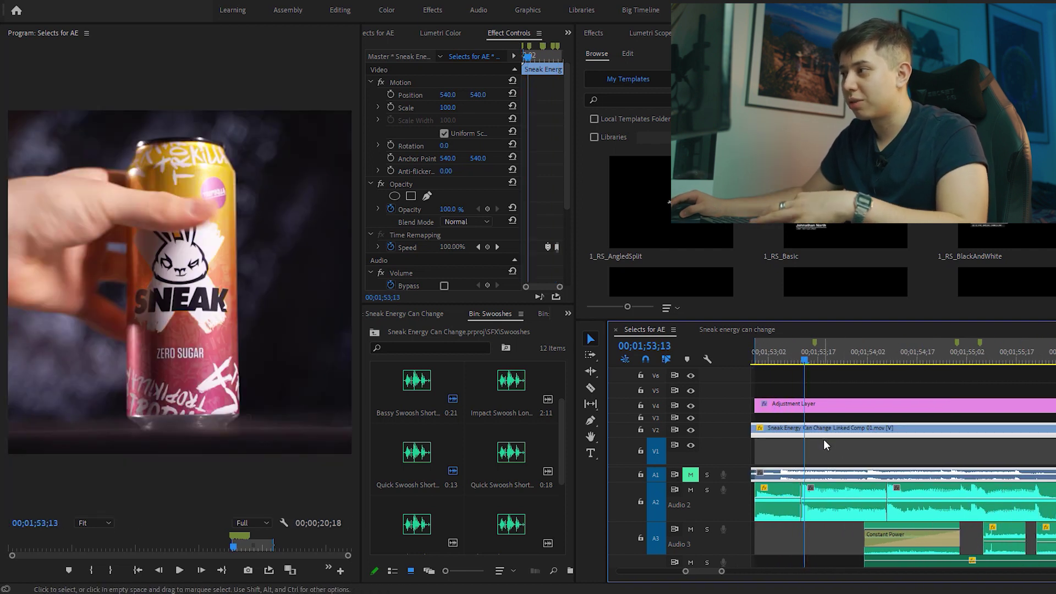
left_click(823, 442)
key("Left")
key("Left")
key("Left")
key("Left")
key("=")
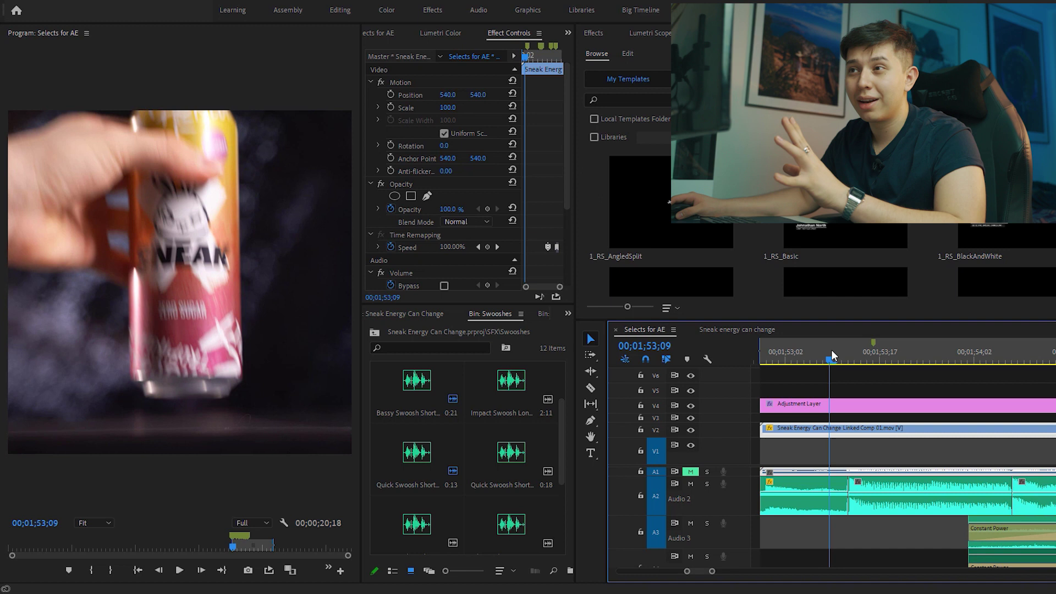
left_click_drag(832, 352, 849, 352)
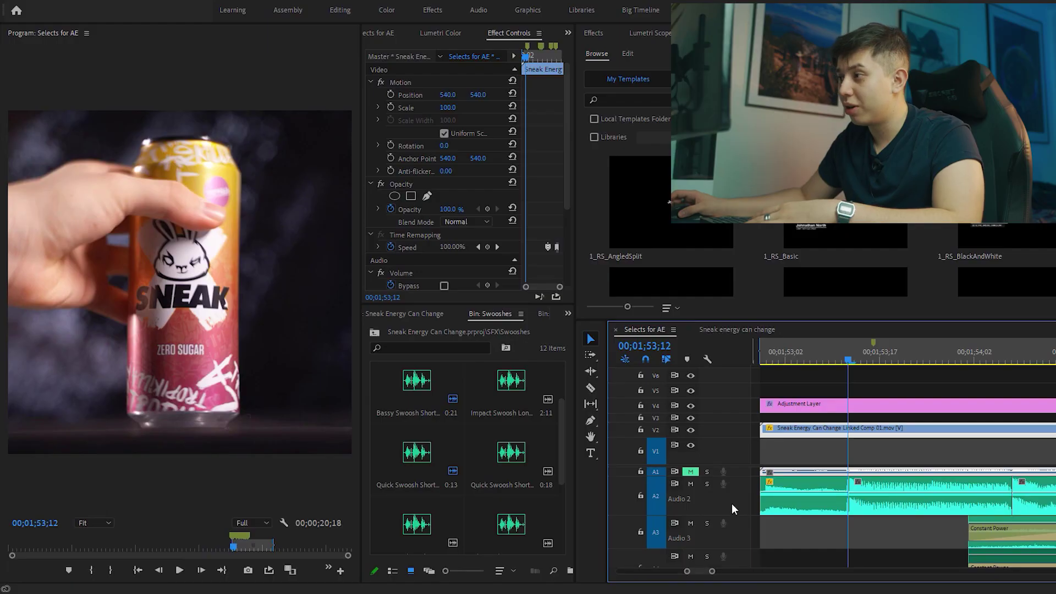
Expand the Audio 2 track and examine how its music cuts and waveform peaks line up with the video from 00;01;53;12 onward
double_click(731, 504)
key("=")
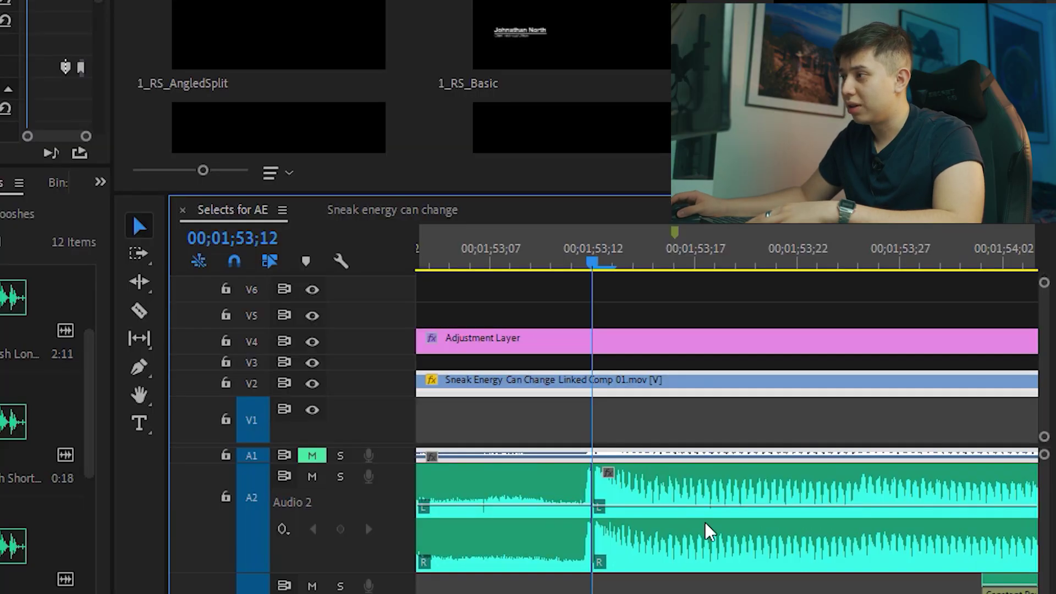
scroll(660, 518, "down", 5)
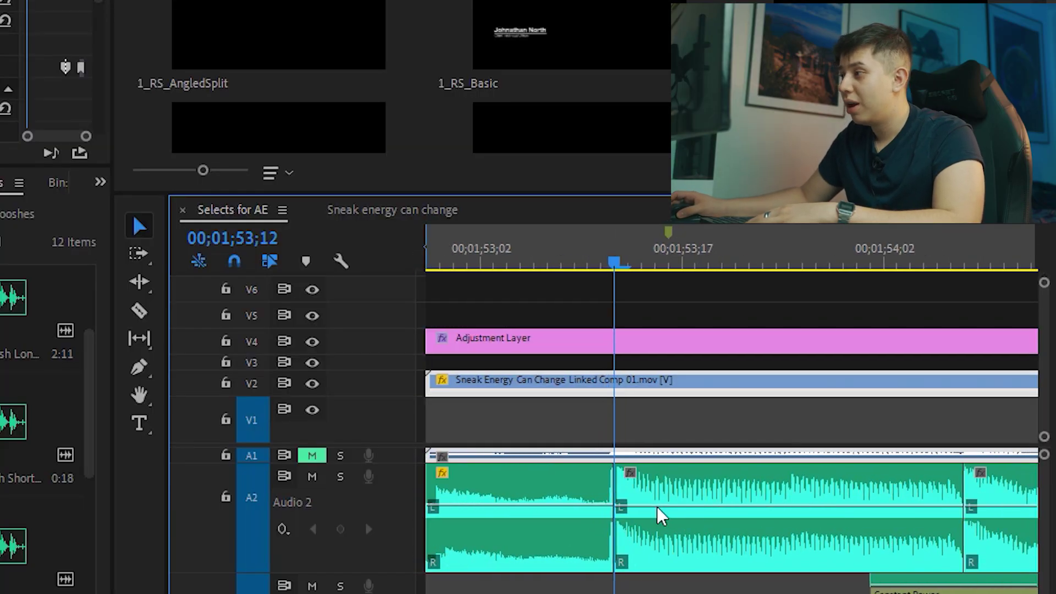
scroll(613, 542, "down", 6)
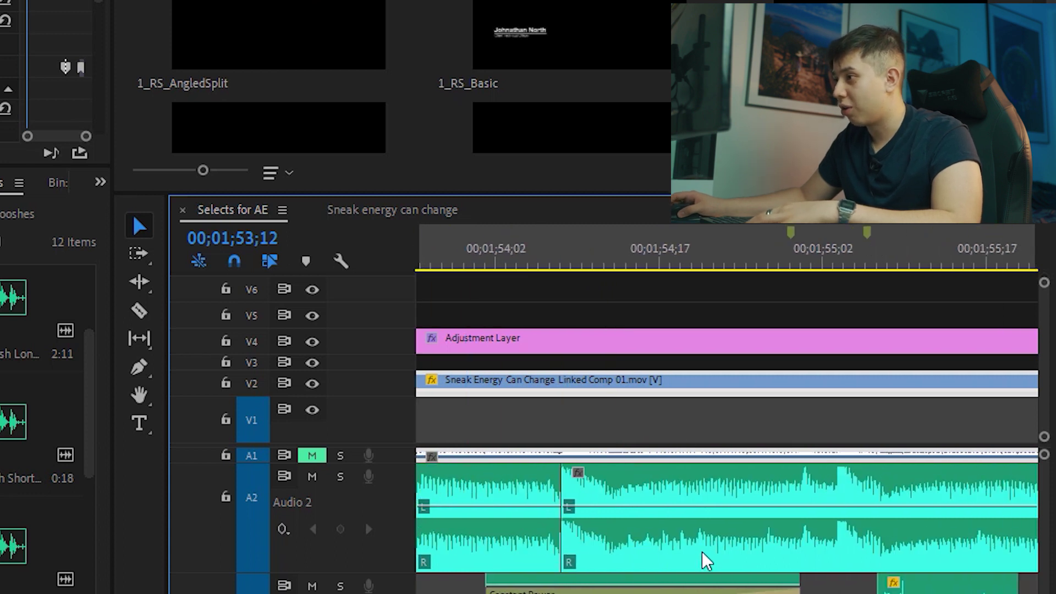
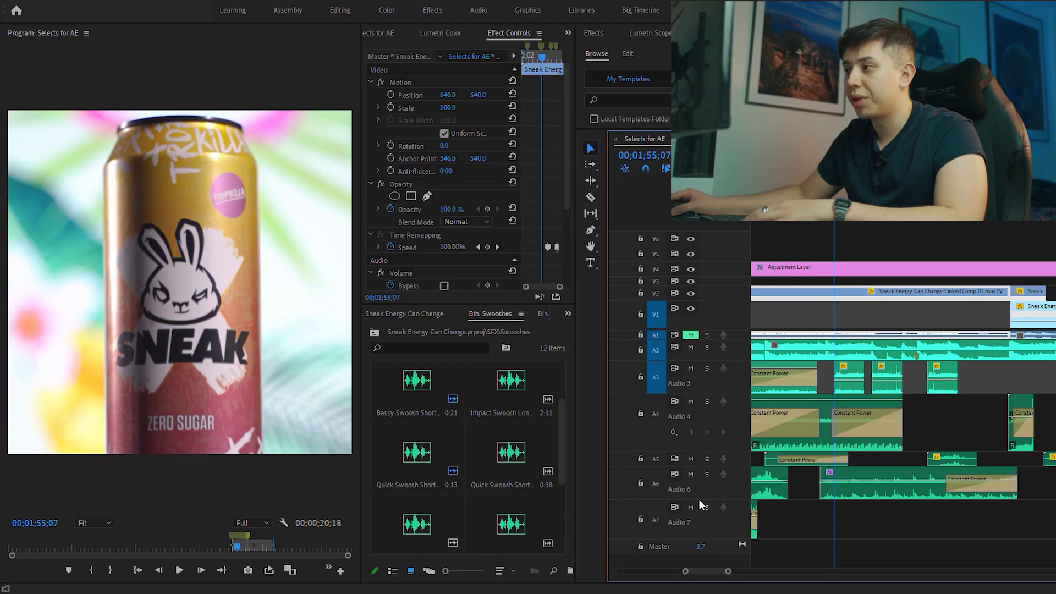
Solo the Audio 6 track and play the sequence from 00;01;55;07 to hear its sound on its own
left_click(708, 474)
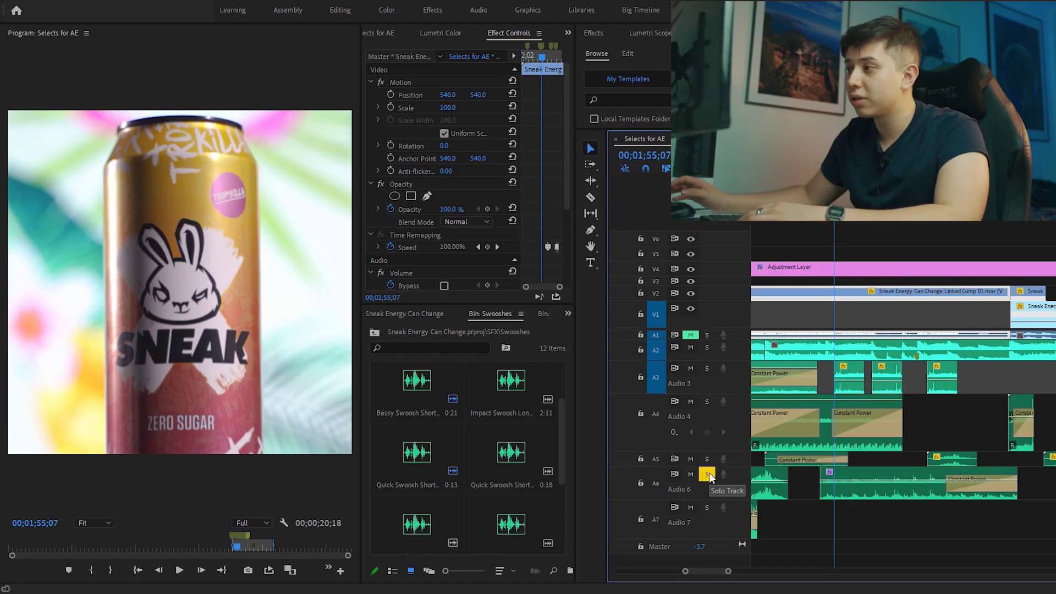
key("space")
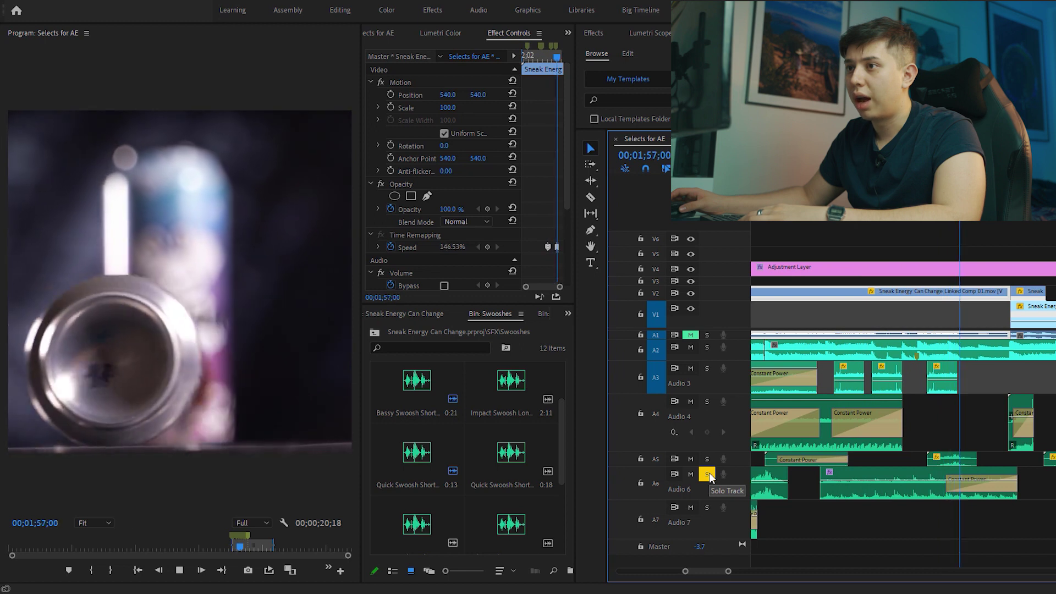
key("space")
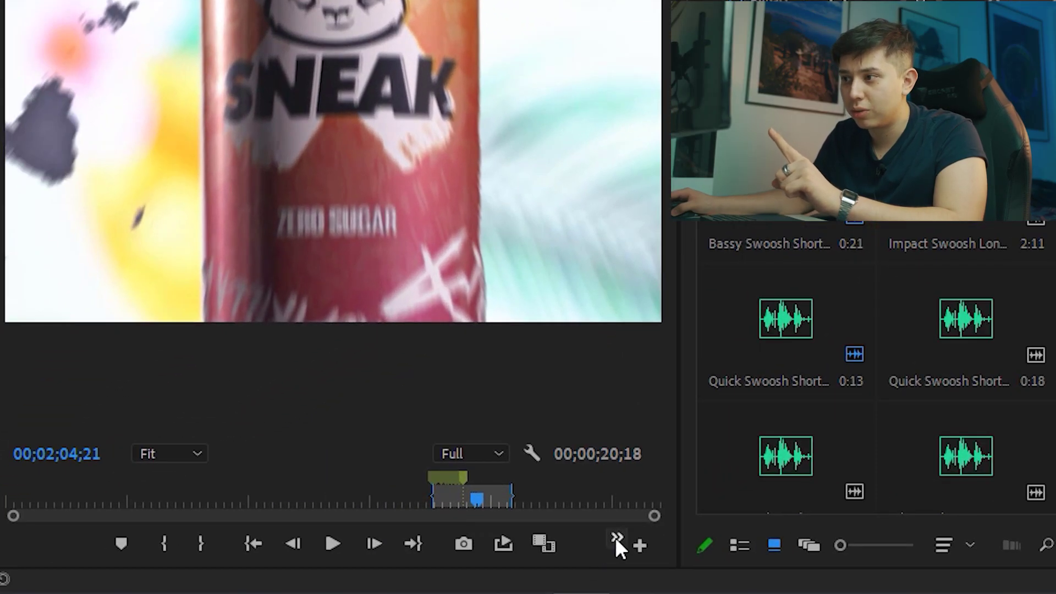
Look through the Program monitor's Button Editor without changing the layout, turn on Loop Playback and play the sequence
left_click(640, 545)
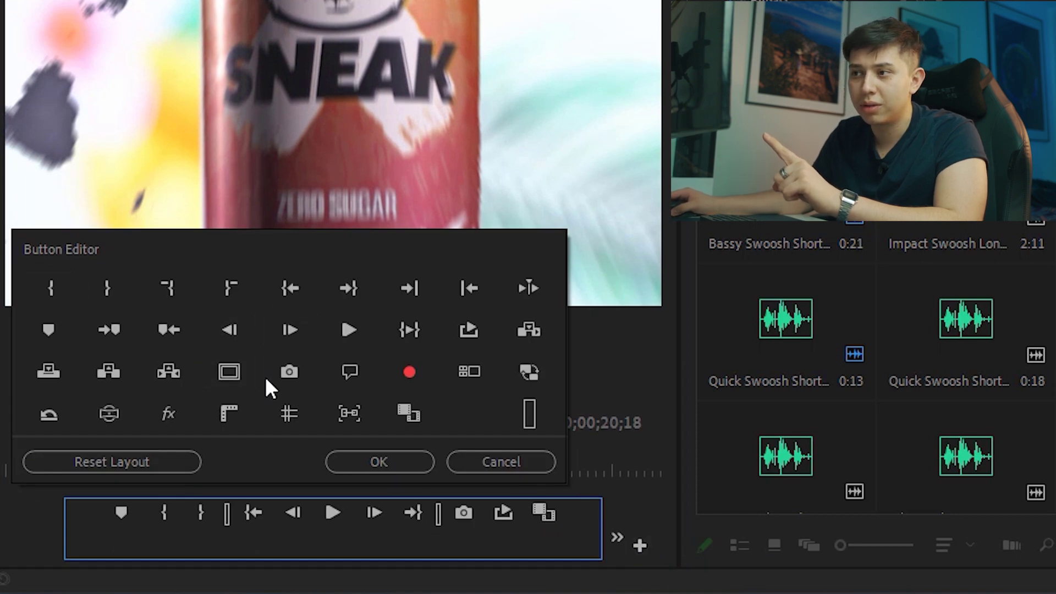
left_click(480, 462)
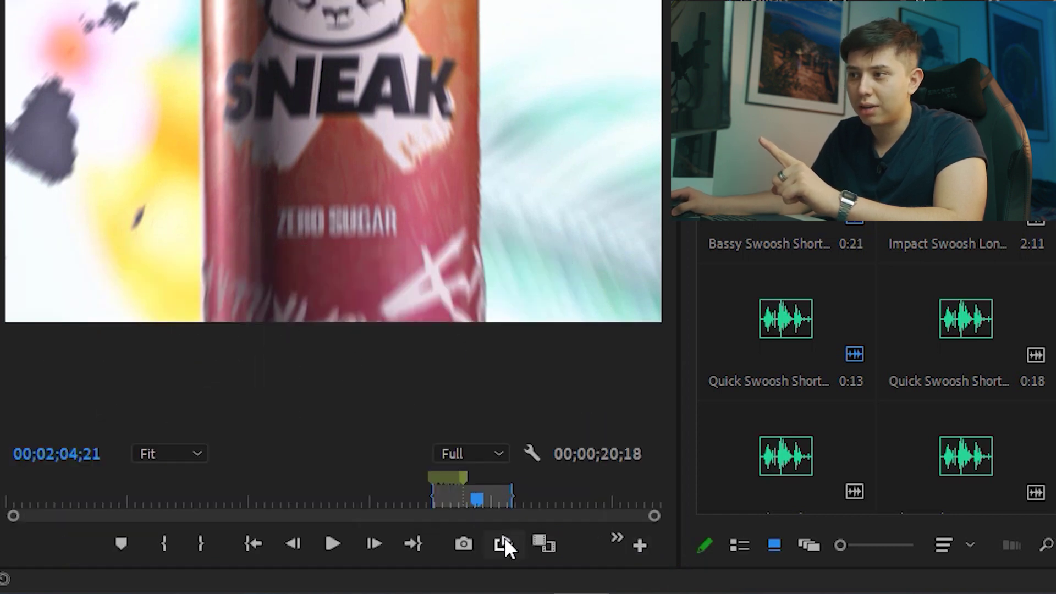
left_click(510, 544)
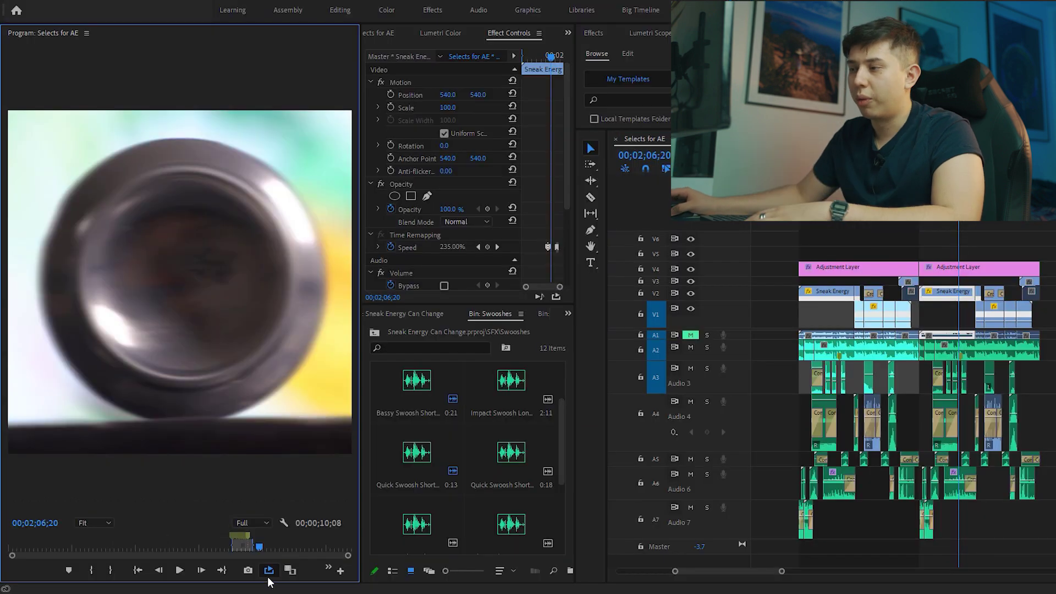
key("space")
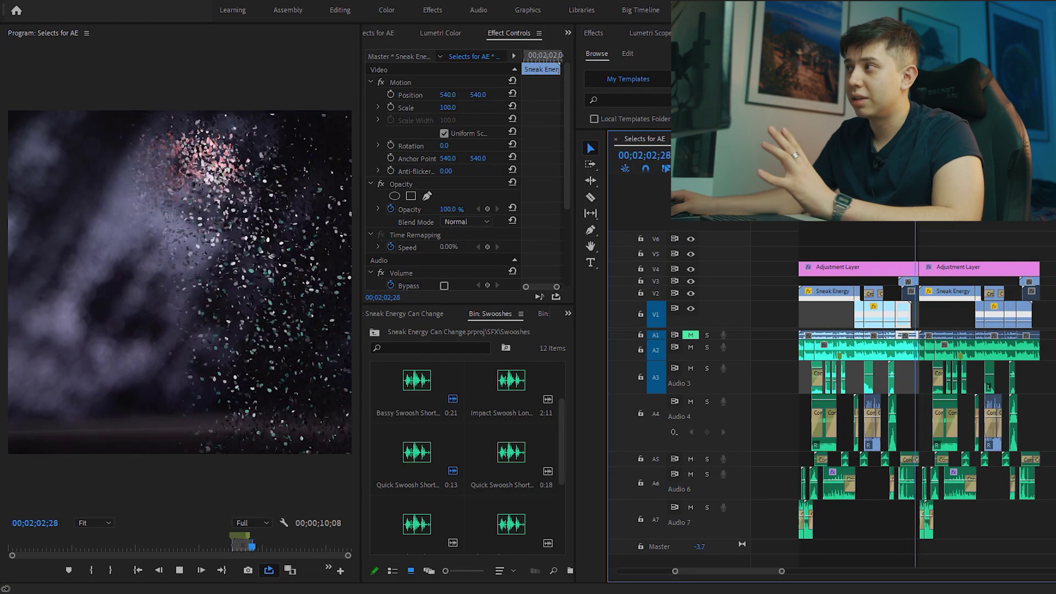